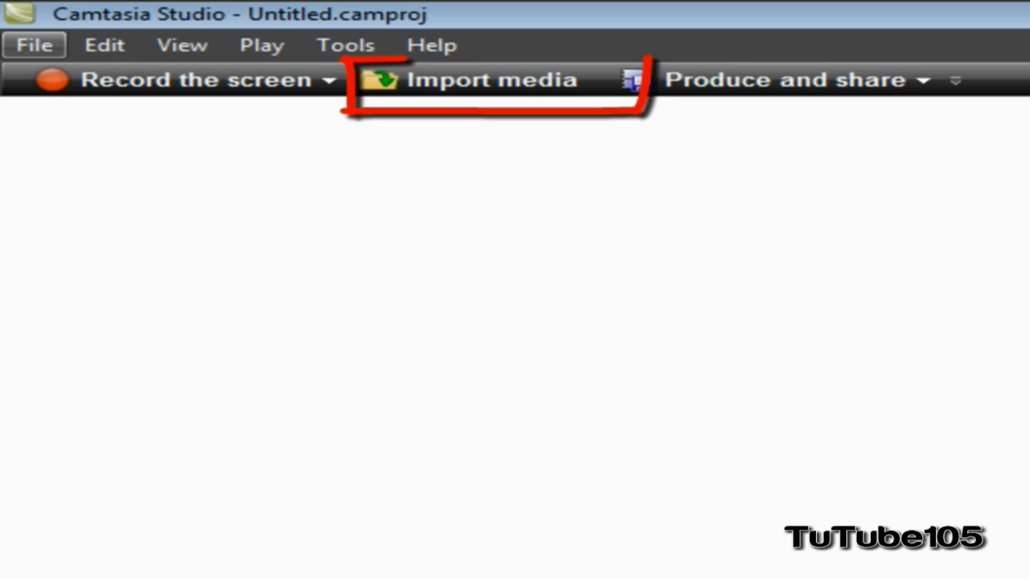
Step: Import the Bear.wmv sample video into the clip bin and drag it onto the Video 1 track
left_click(463, 87)
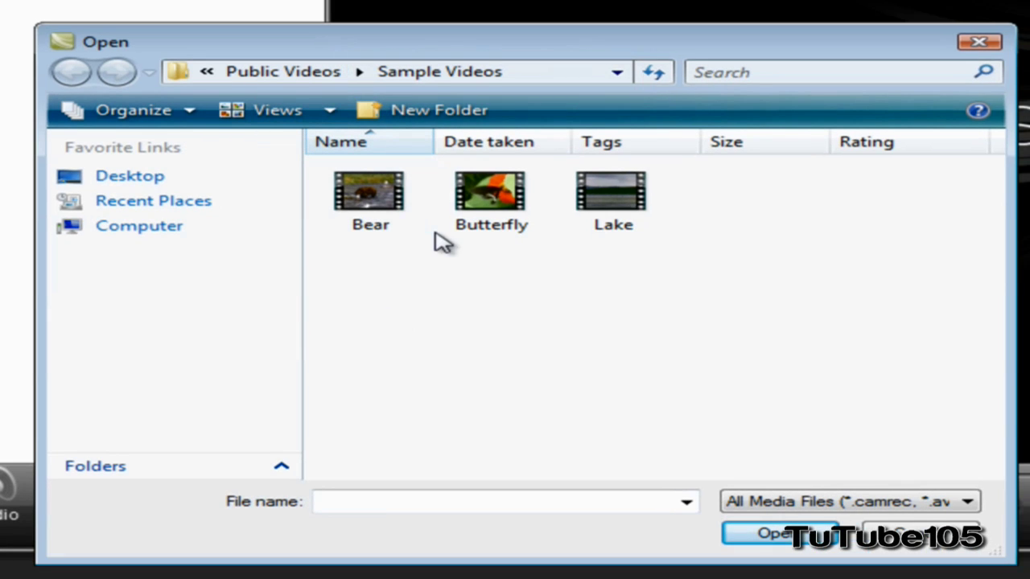
left_click(378, 218)
double_click(380, 217)
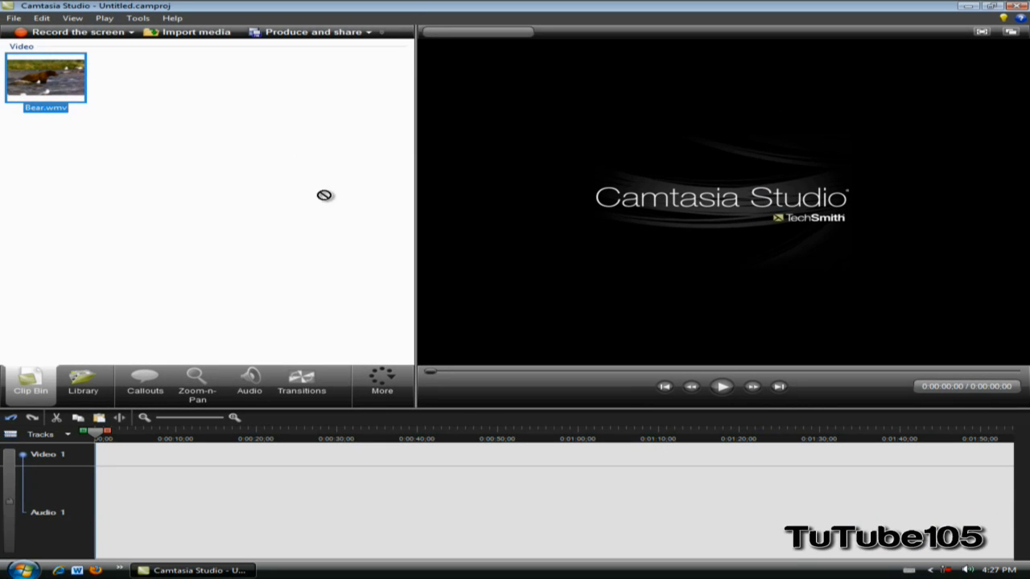
left_click_drag(324, 195, 179, 458)
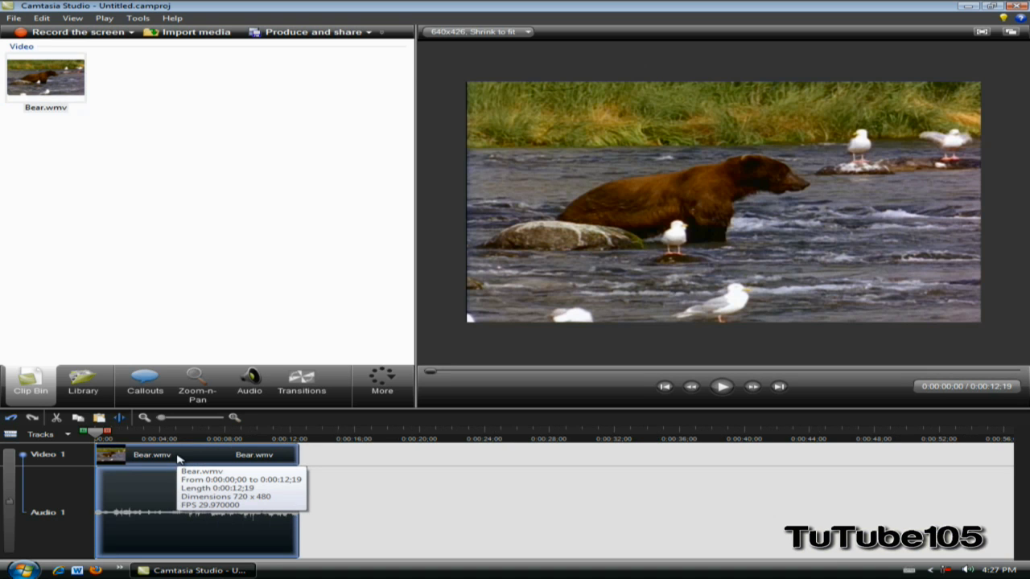
right_click(21, 80)
left_click(230, 89)
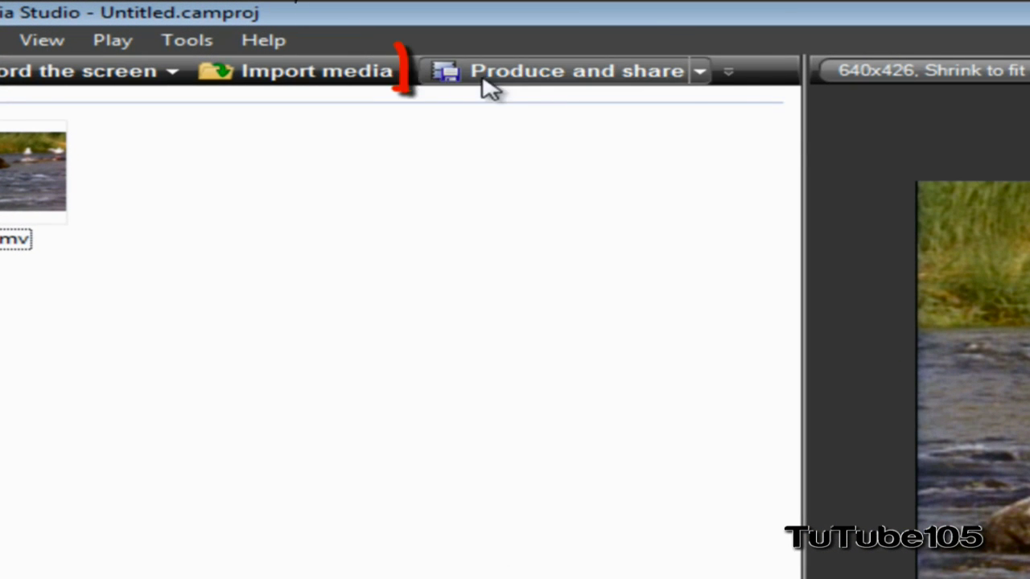
Step: In the Production Wizard, choose Add / Edit preset from the preset list and start a New preset
left_click(538, 74)
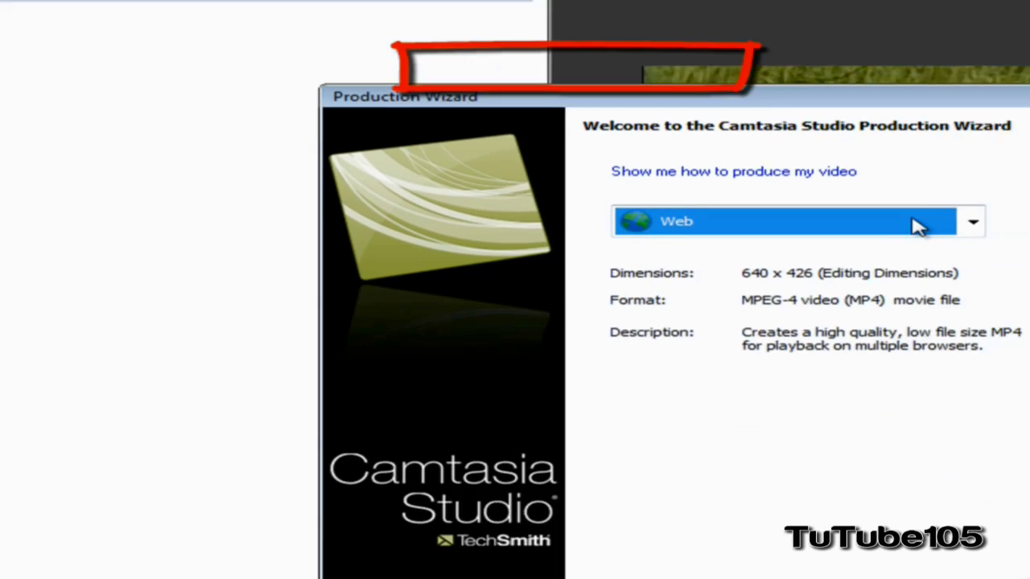
left_click(912, 223)
left_click(662, 111)
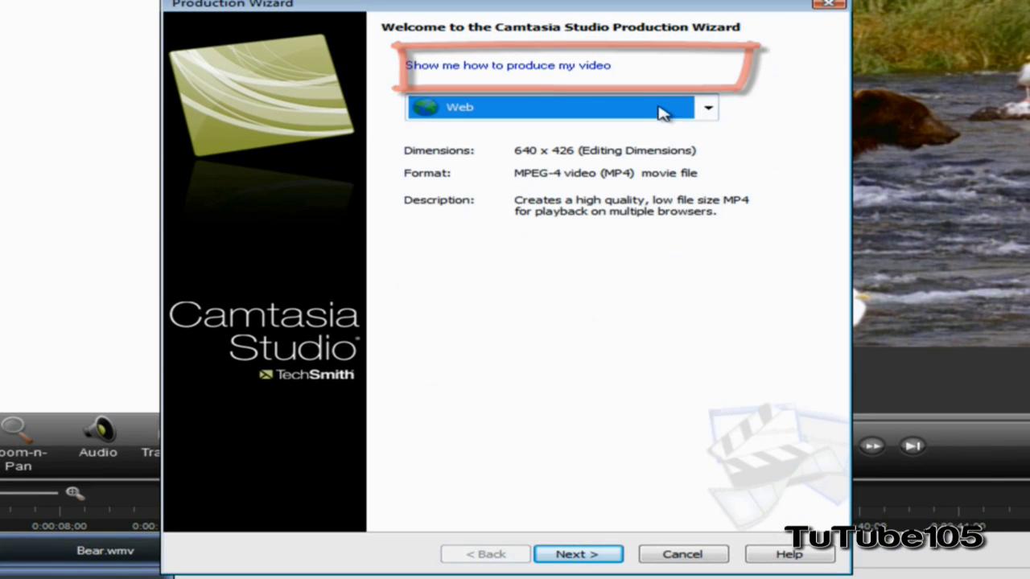
left_click(708, 111)
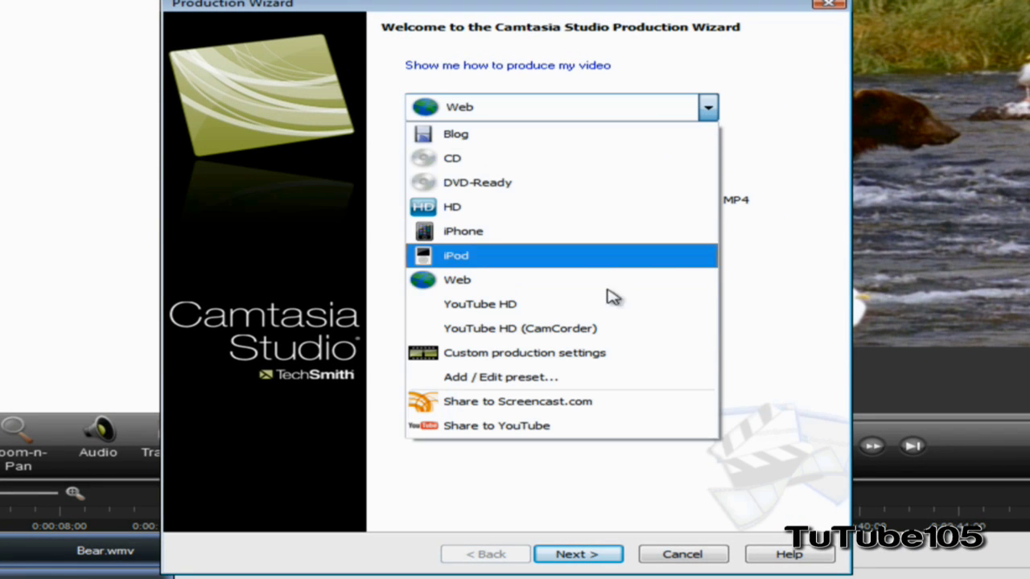
left_click(527, 379)
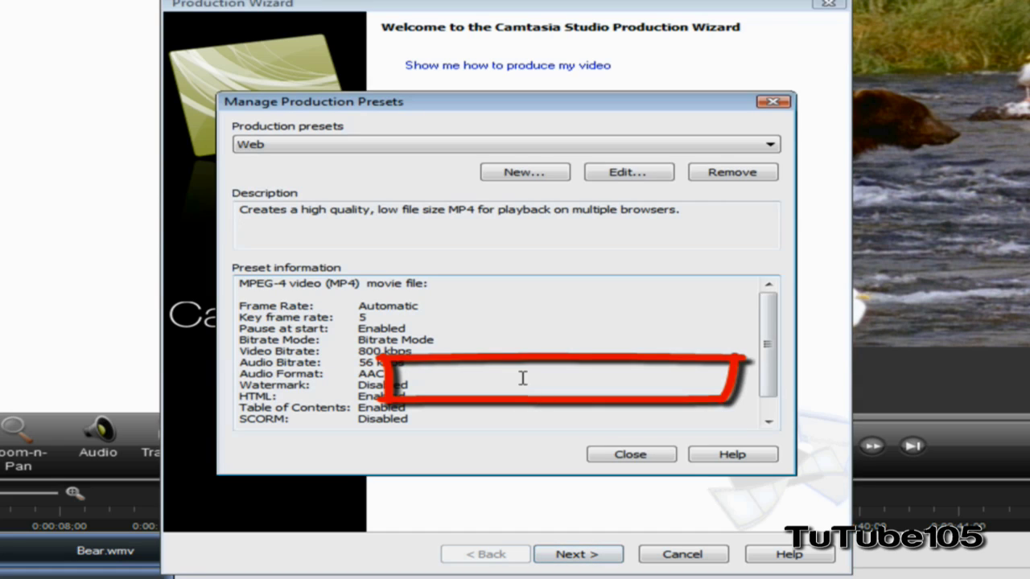
left_click(527, 173)
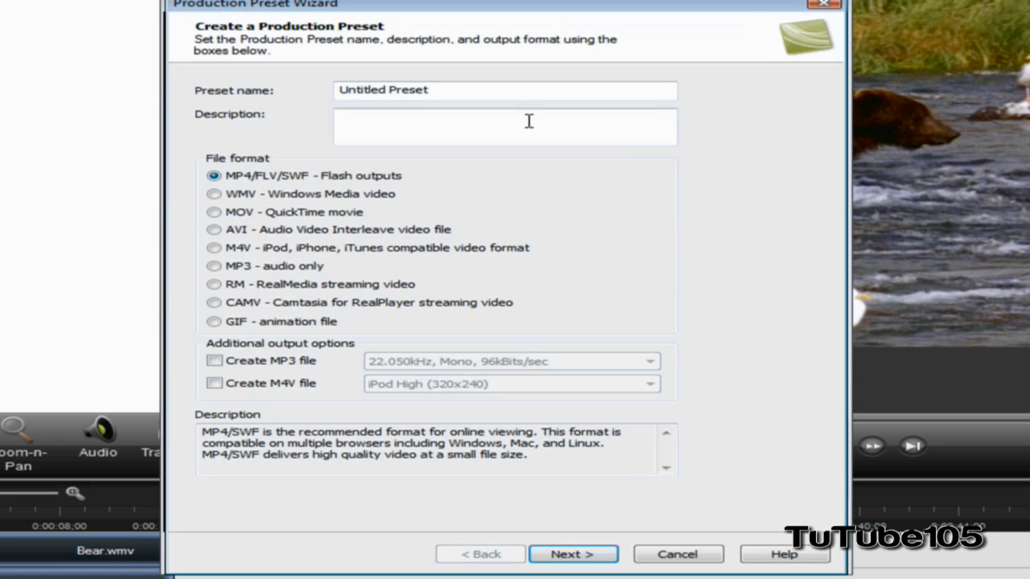
Step: Name the preset 'YouTube HighDefinition', describe it 'Produces HD video for YouTube', and choose MOV - QuickTime movie
left_click(526, 94)
type("YouTube HighDefinition")
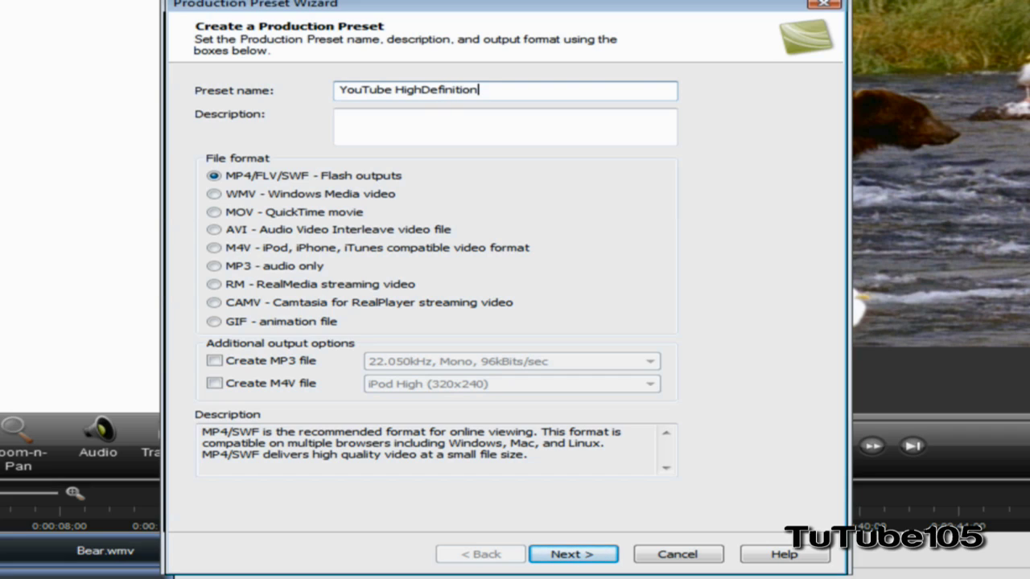
left_click(402, 133)
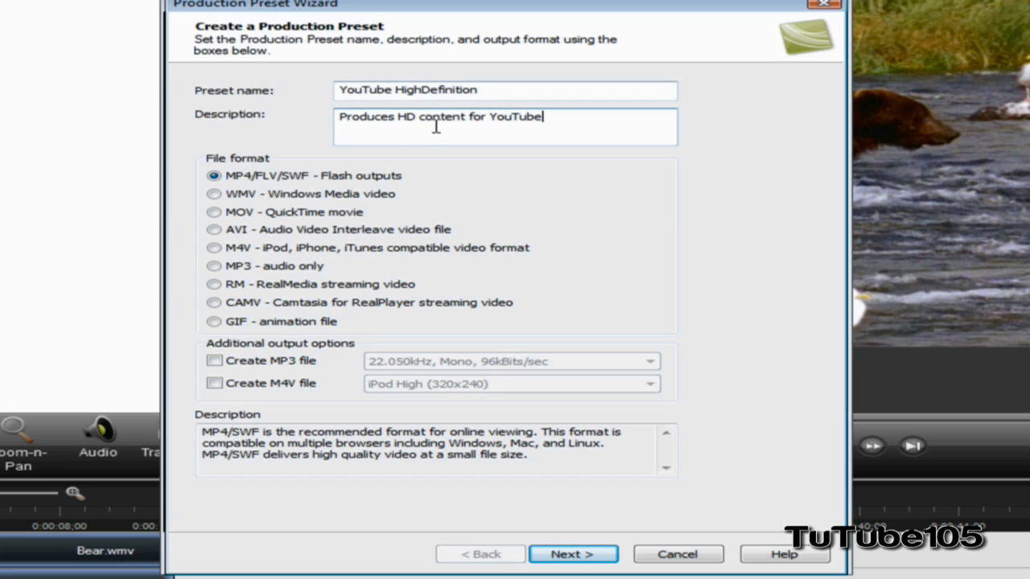
left_click_drag(419, 115, 461, 122)
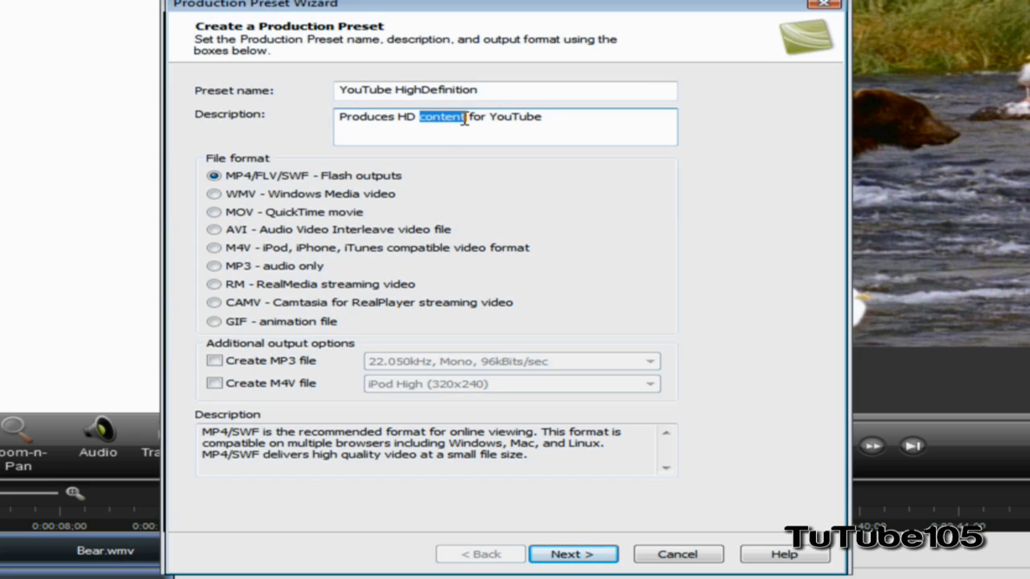
type("video")
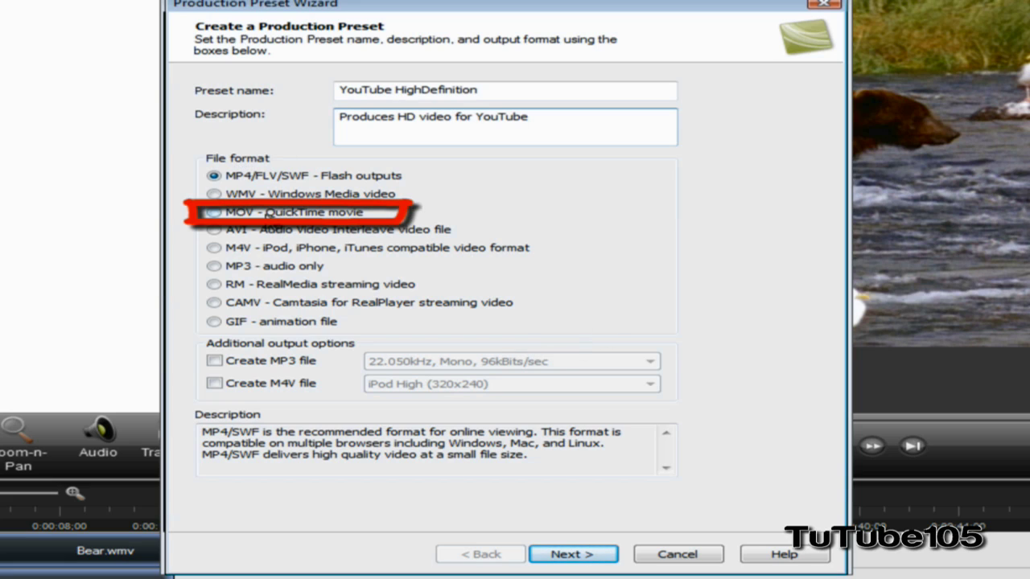
left_click(266, 212)
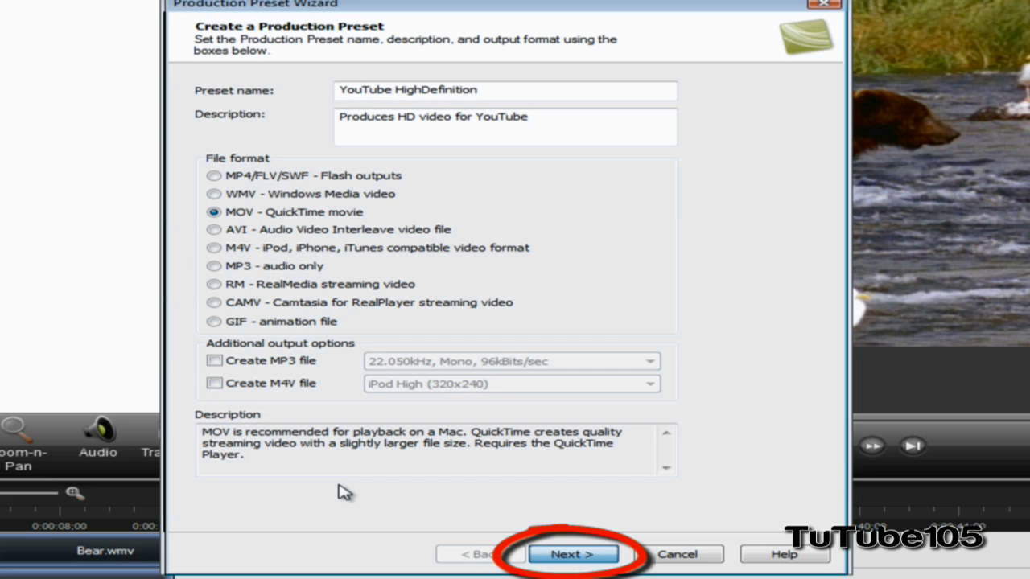
Step: Continue to the QuickTime options and open the Movie Settings' video compression settings
key("Return")
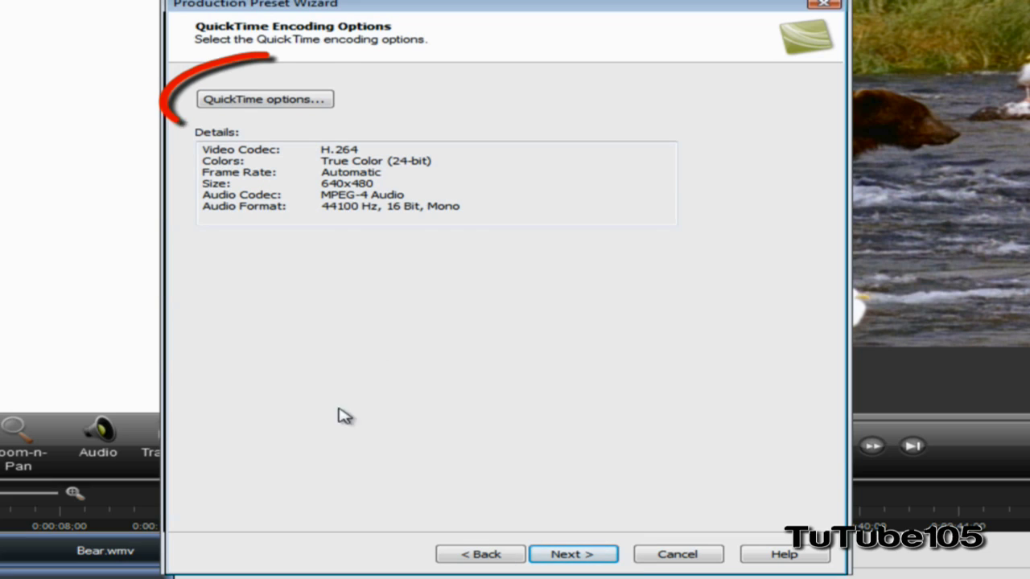
left_click(283, 101)
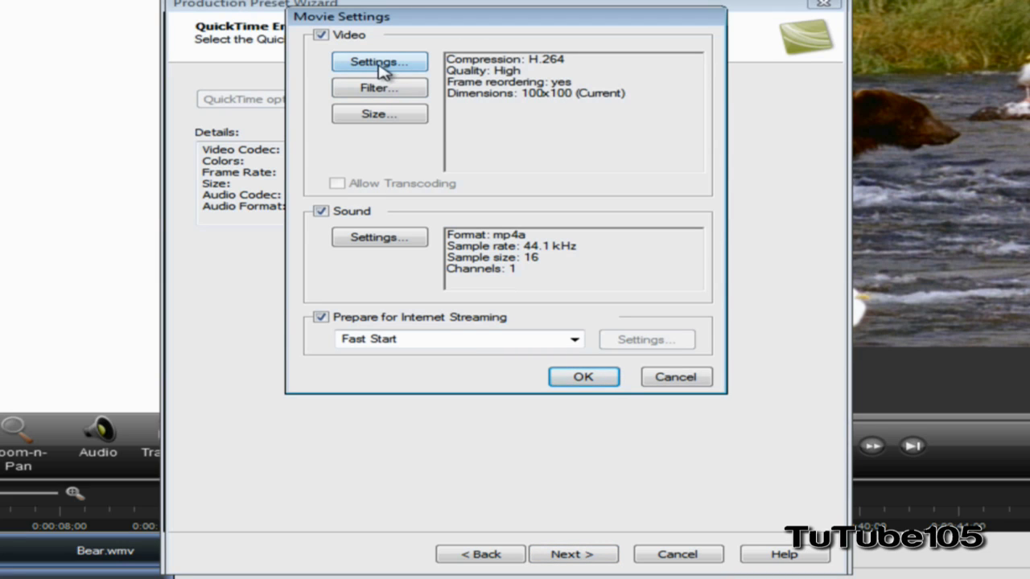
left_click(382, 71)
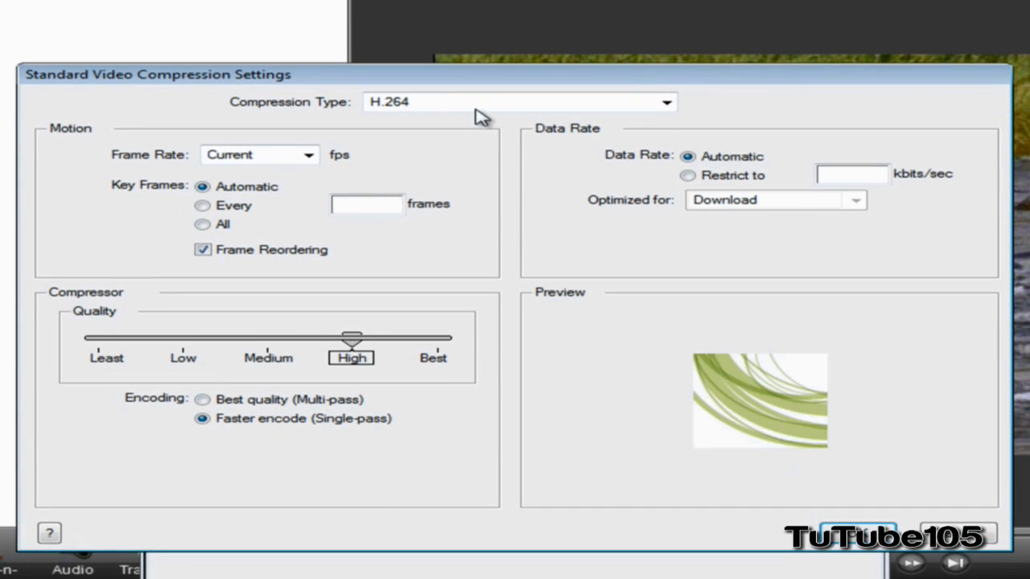
Step: Keep H.264 compression, set the frame rate to 30 fps and the quality to Best
left_click(475, 104)
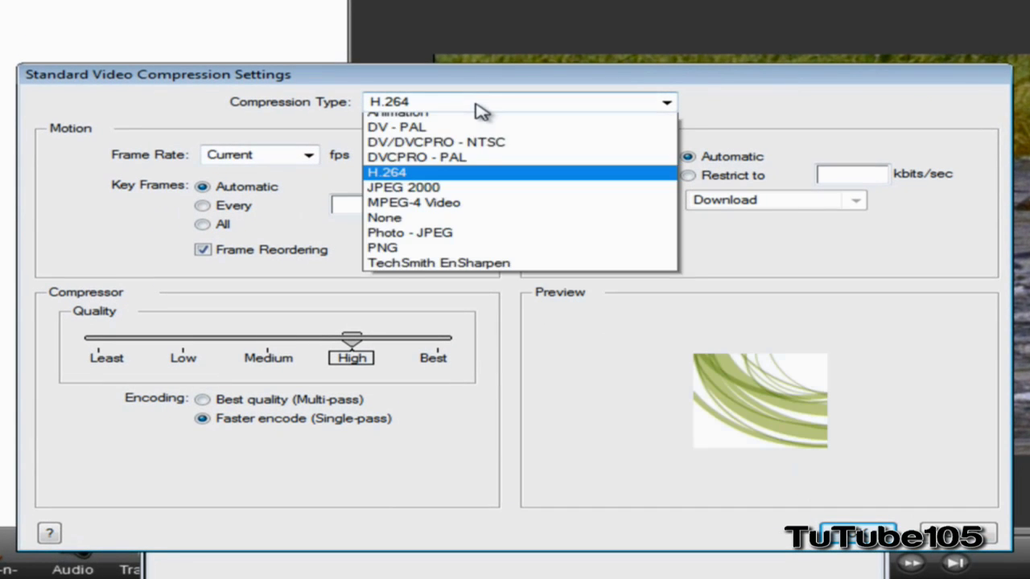
left_click(479, 108)
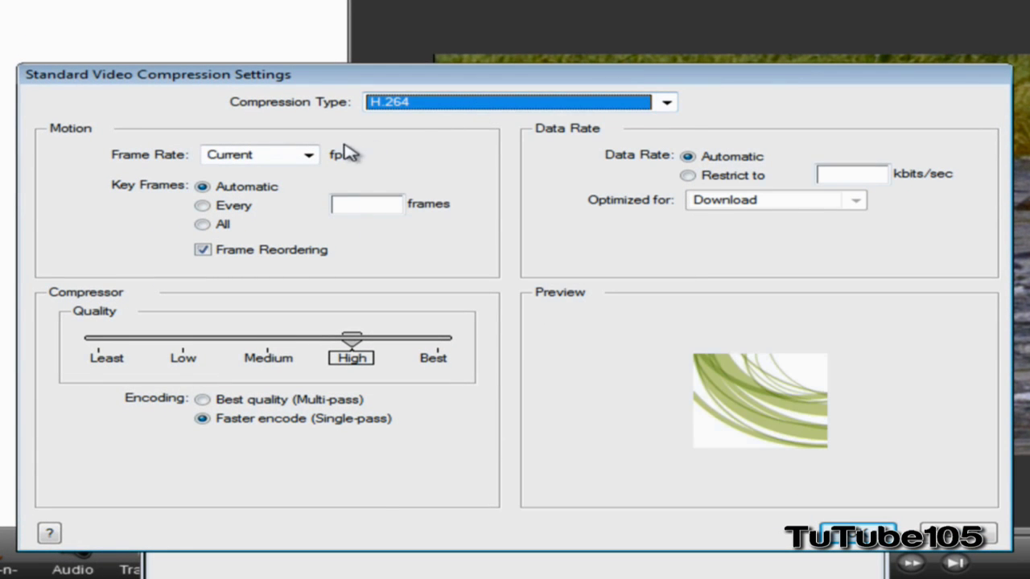
left_click(294, 162)
left_click(294, 164)
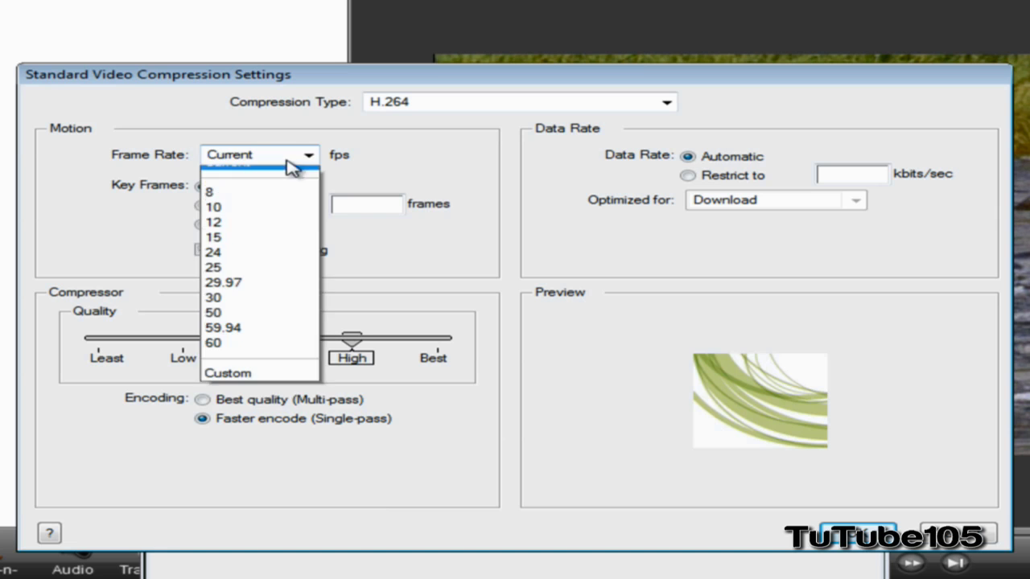
left_click(229, 311)
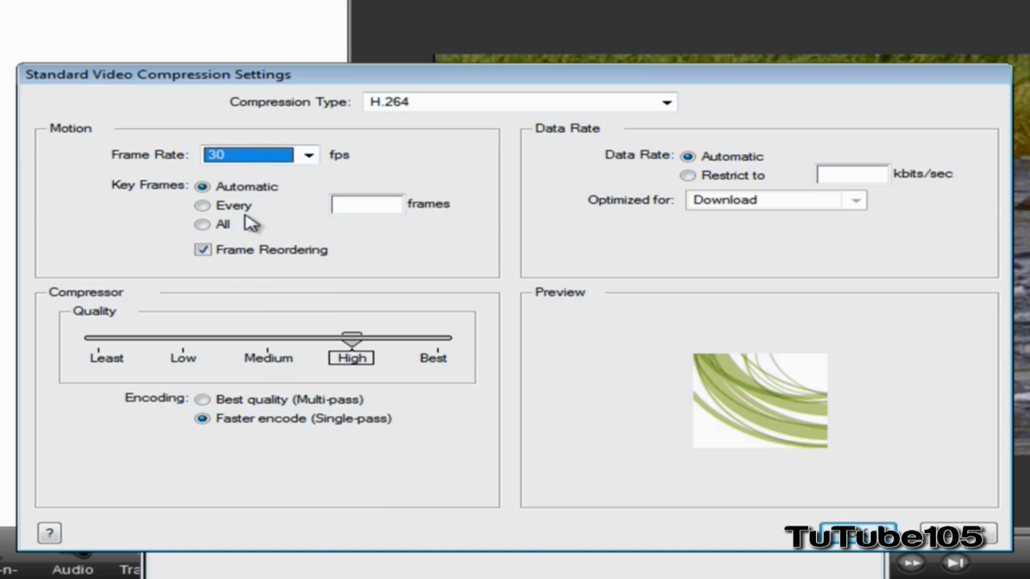
left_click(225, 190)
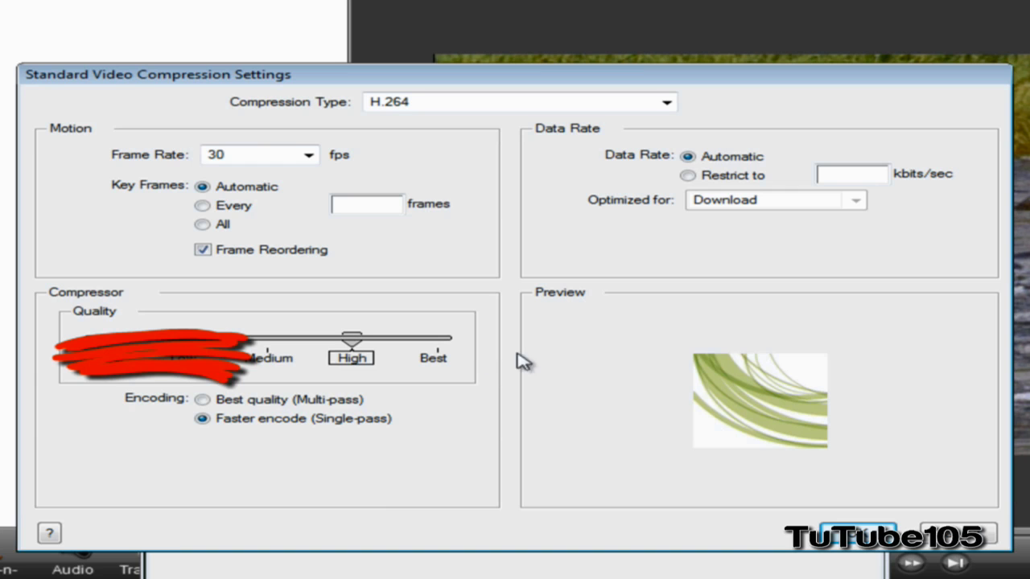
left_click(442, 343)
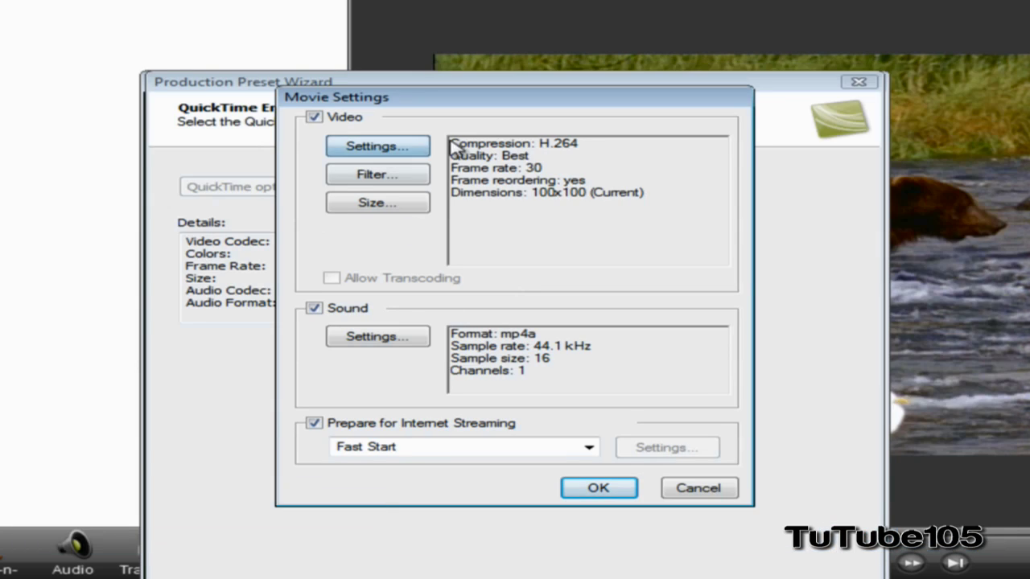
Step: Recheck H.264, 30 fps, automatic key frames and frame reordering, then accept the compression settings
left_click(377, 147)
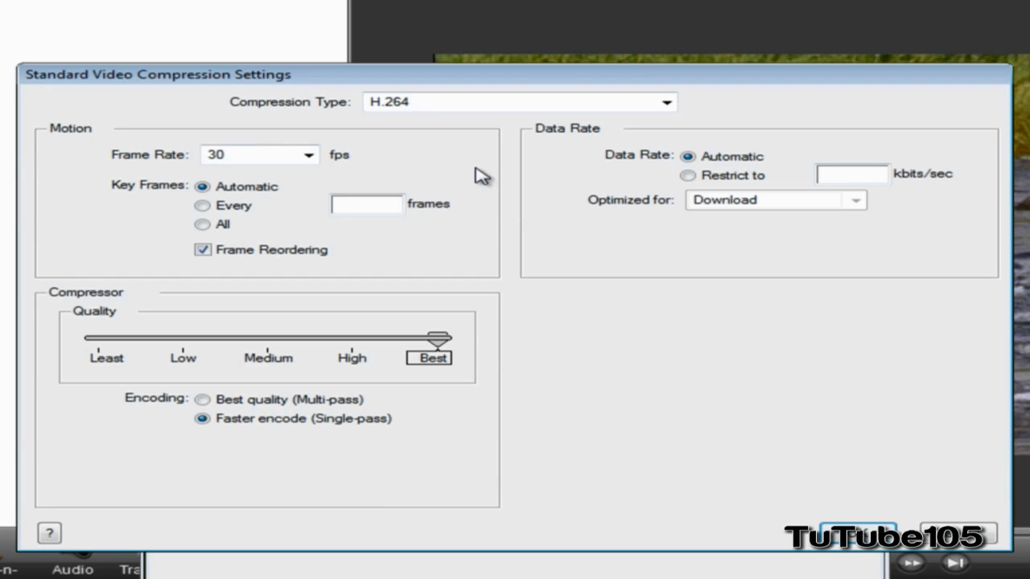
left_click(483, 103)
left_click(481, 103)
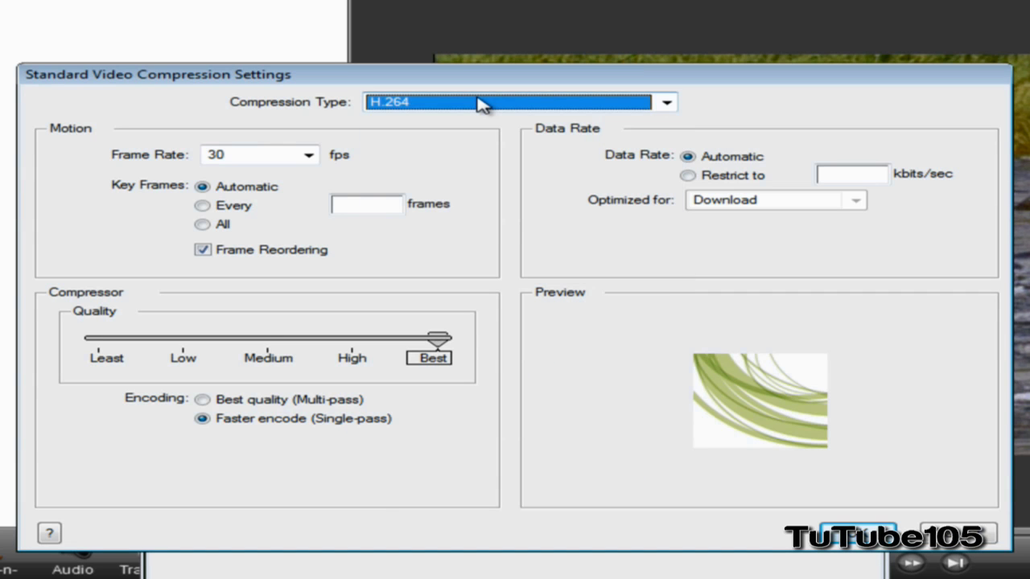
left_click(481, 103)
left_click(481, 103)
left_click(255, 158)
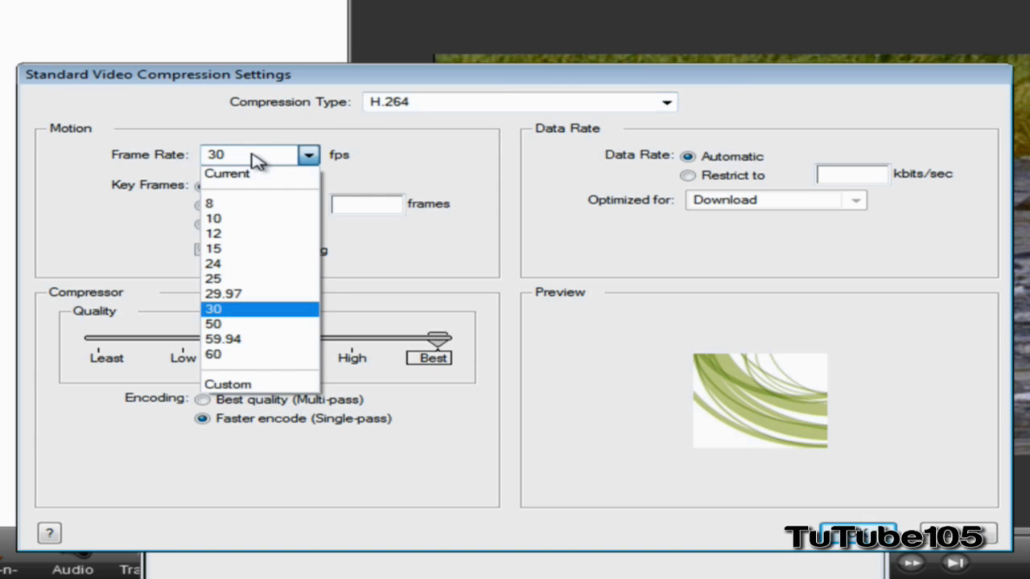
left_click(254, 158)
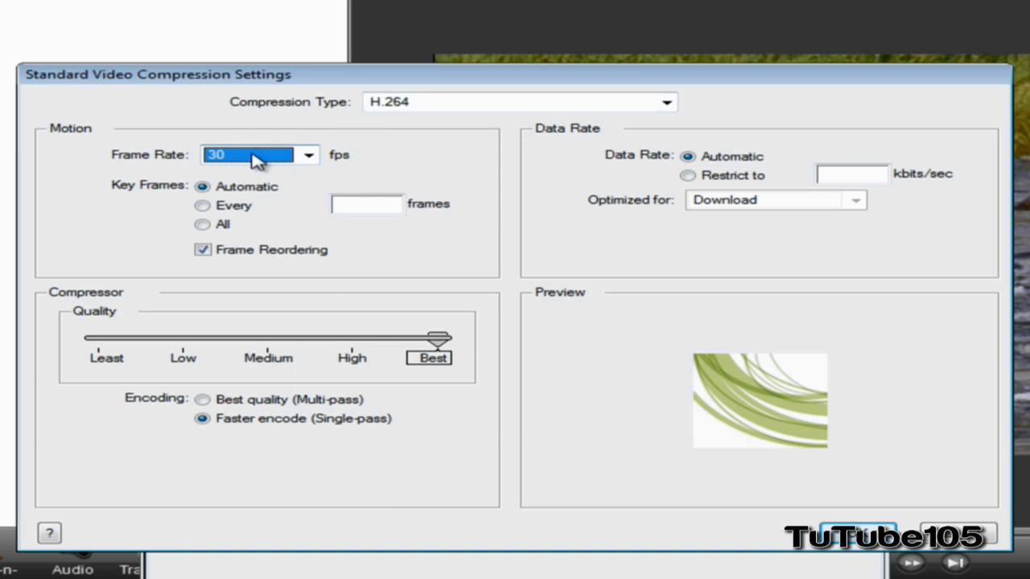
left_click(210, 190)
left_click(209, 255)
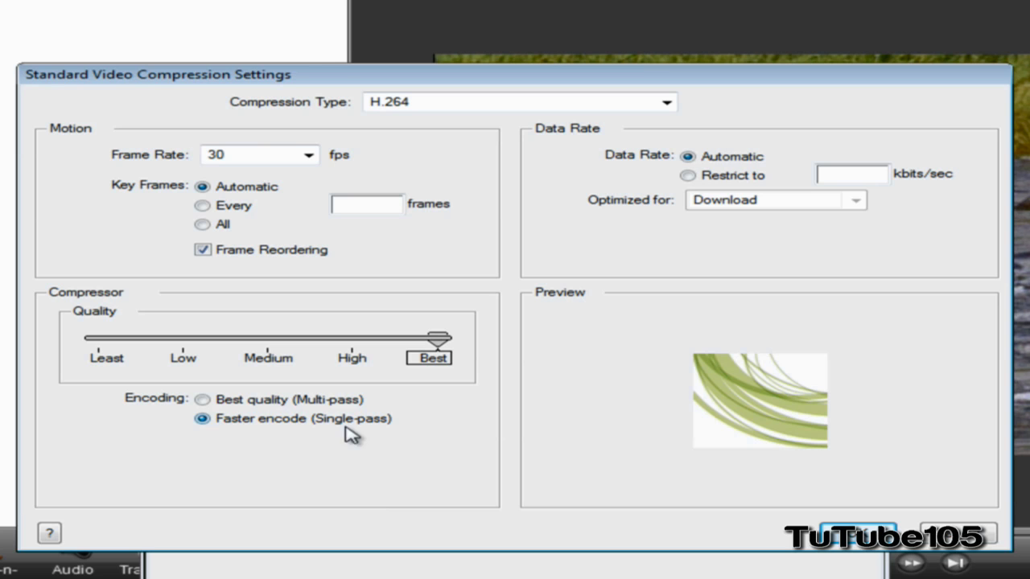
left_click(857, 535)
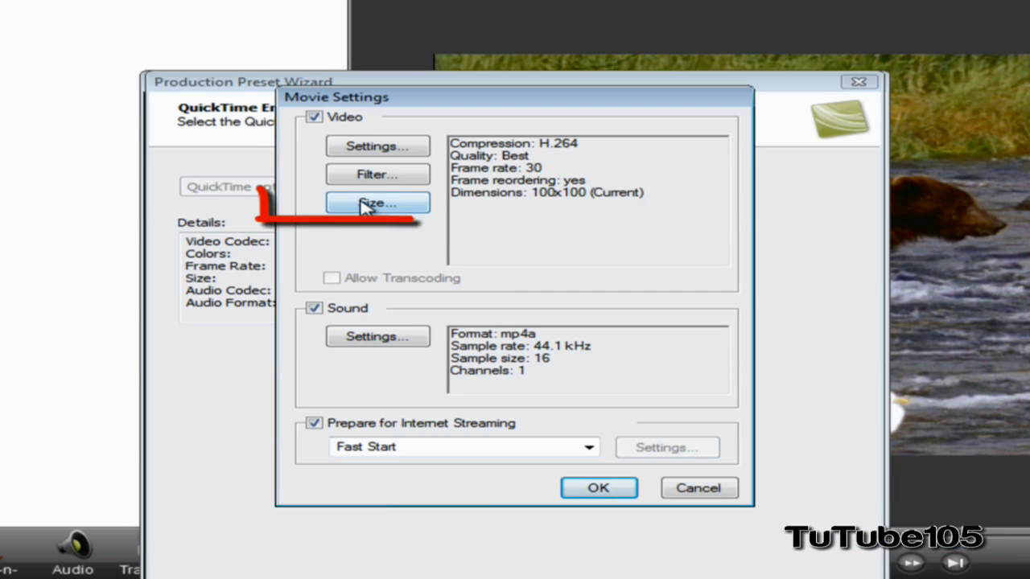
Step: Set the export dimensions to 1280 x 720 HD
left_click(370, 204)
left_click(391, 201)
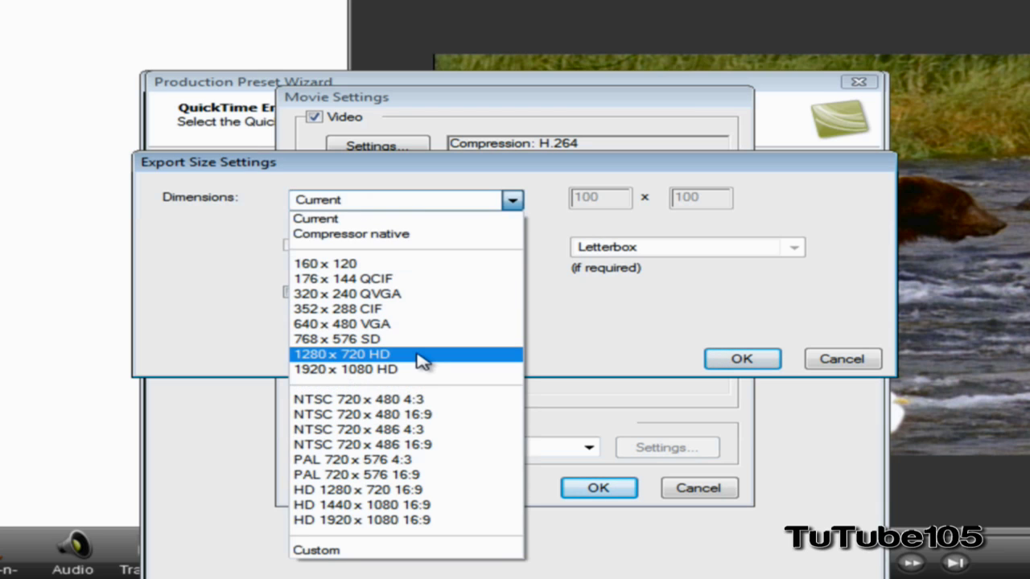
left_click(422, 361)
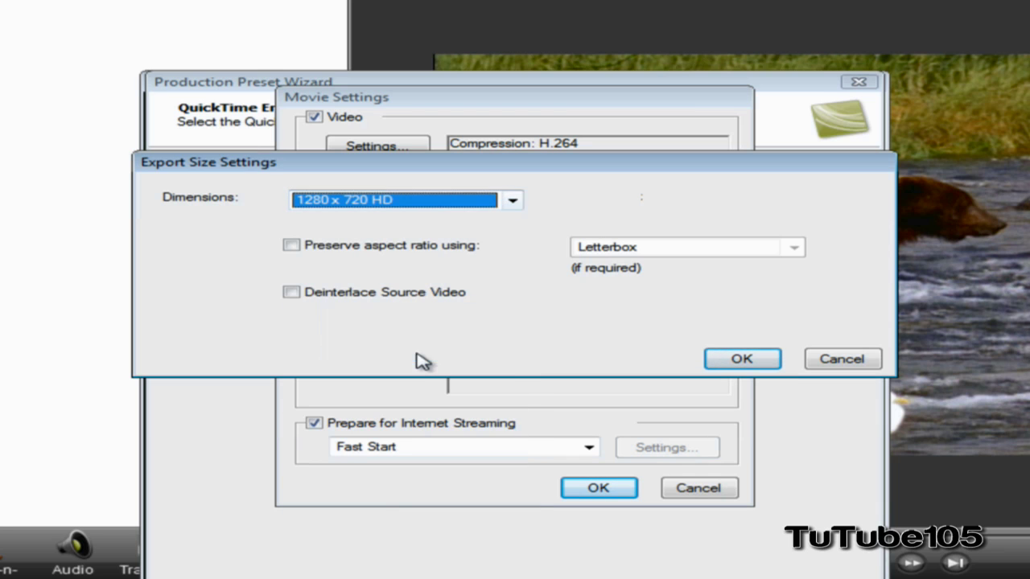
left_click(742, 360)
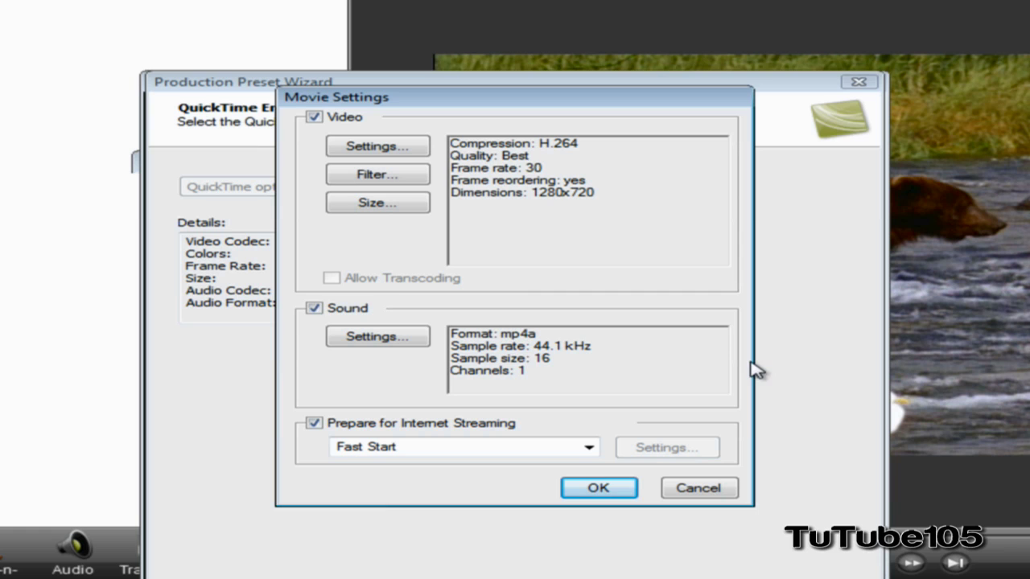
Step: Keep mp4a audio, set the sample rate to 48.000 kHz and switch the sound to stereo
left_click(418, 337)
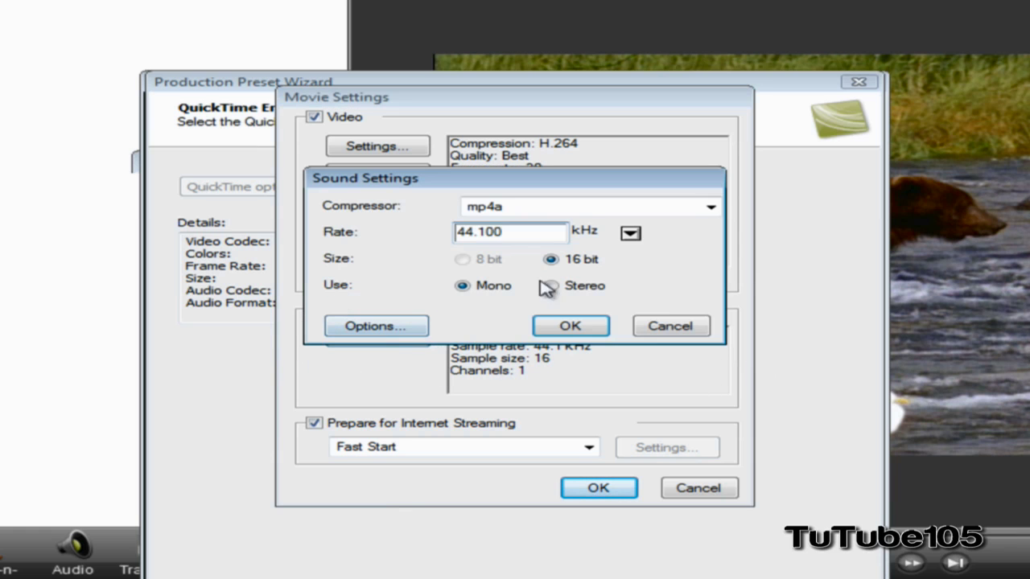
left_click(588, 211)
left_click(588, 212)
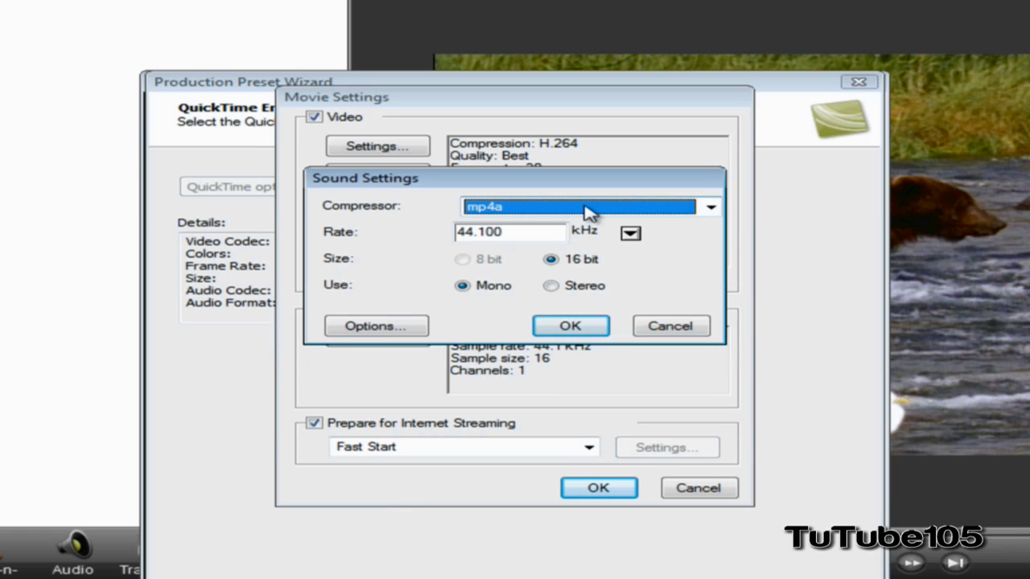
left_click(588, 211)
left_click(588, 211)
left_click(588, 211)
left_click(588, 212)
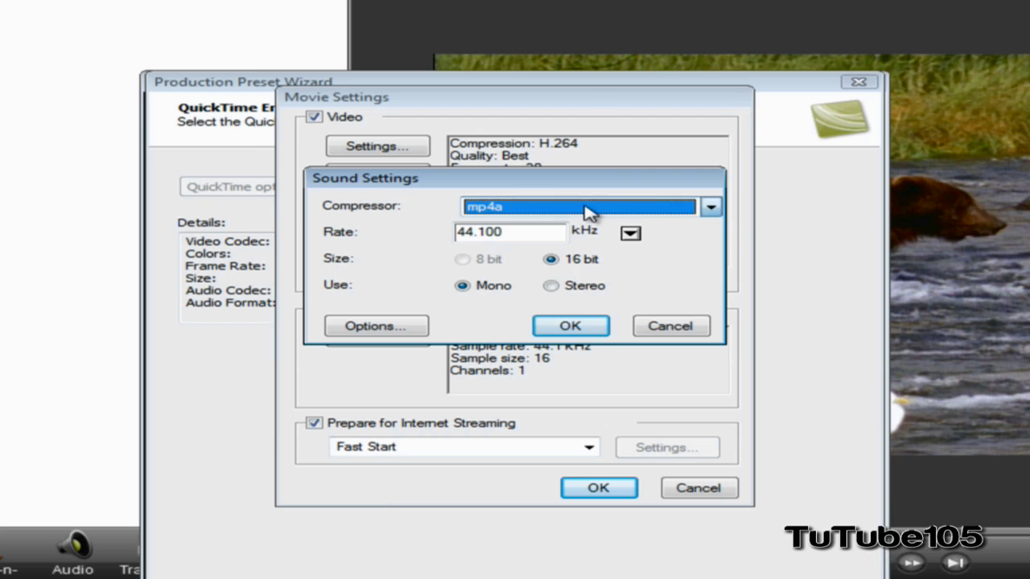
left_click(630, 233)
left_click(726, 388)
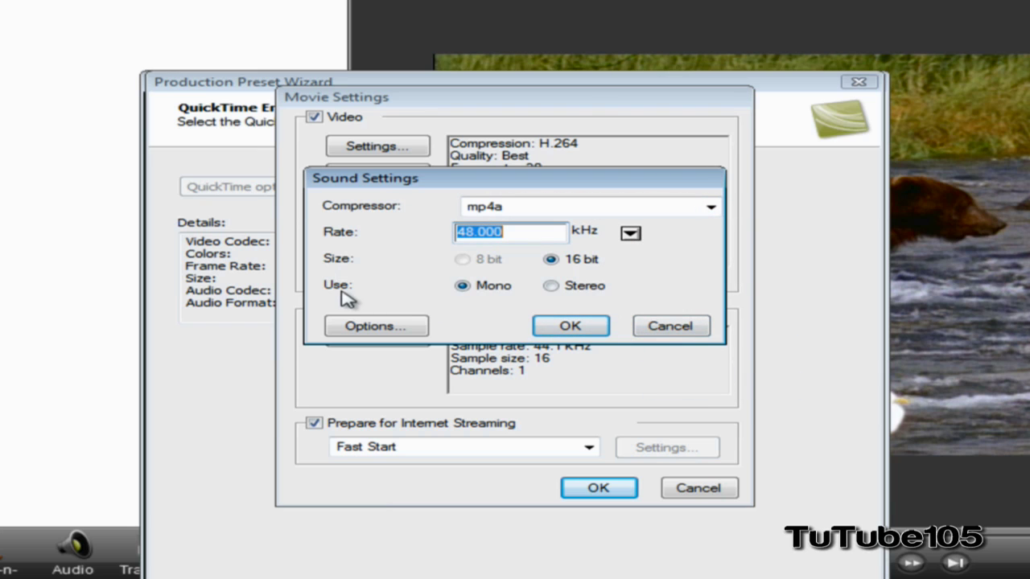
left_click(553, 286)
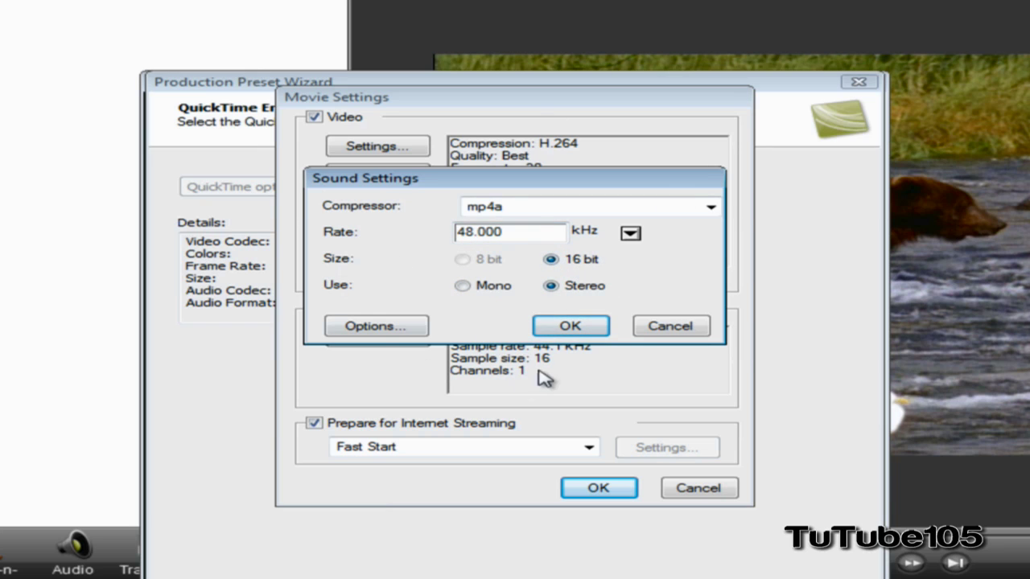
left_click(569, 326)
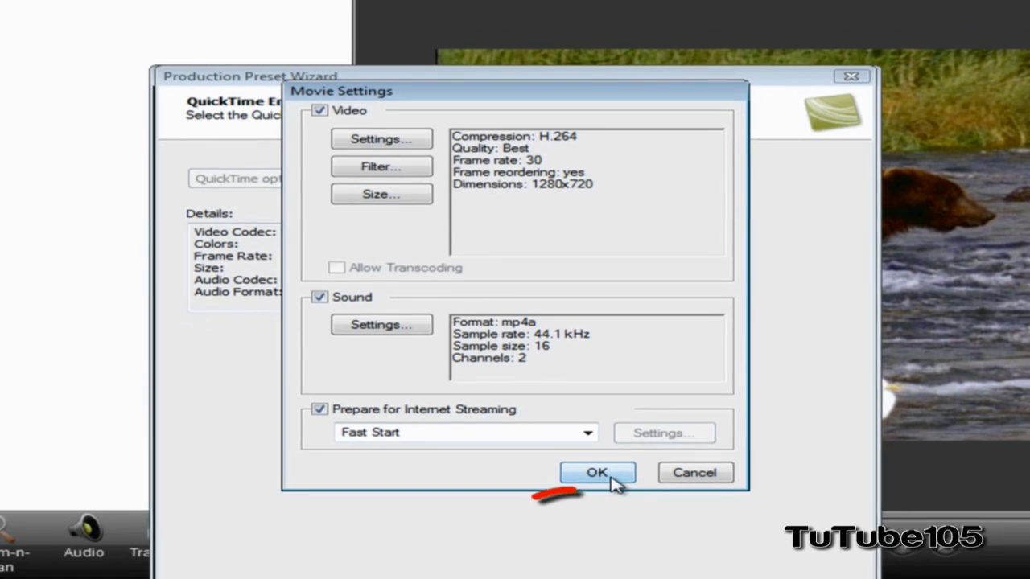
Step: Confirm the movie settings and give the preset a custom video size of 1280 width by 1024 height
left_click(599, 487)
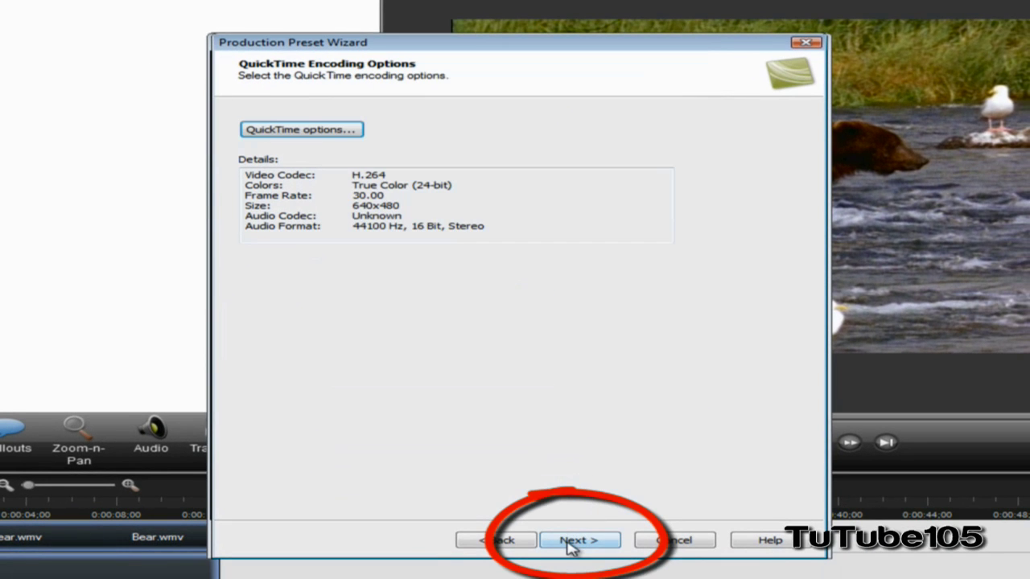
left_click(569, 544)
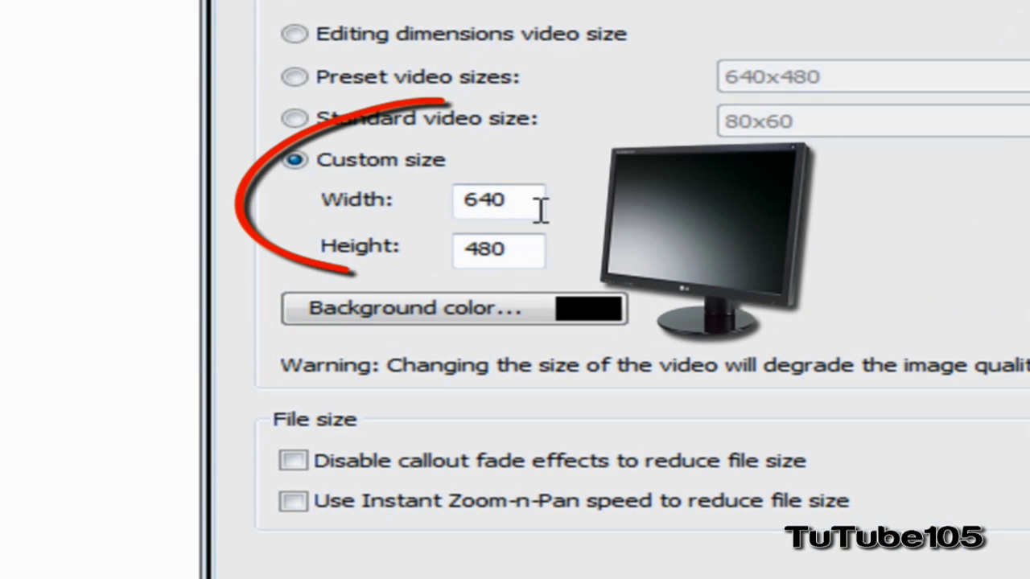
left_click_drag(542, 211, 444, 196)
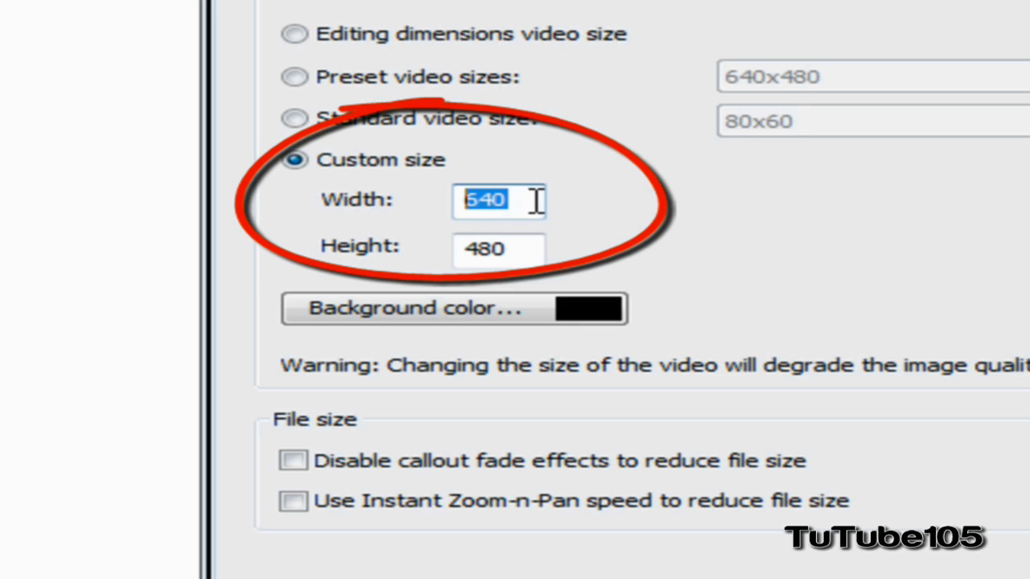
left_click_drag(531, 200, 337, 215)
type("1280")
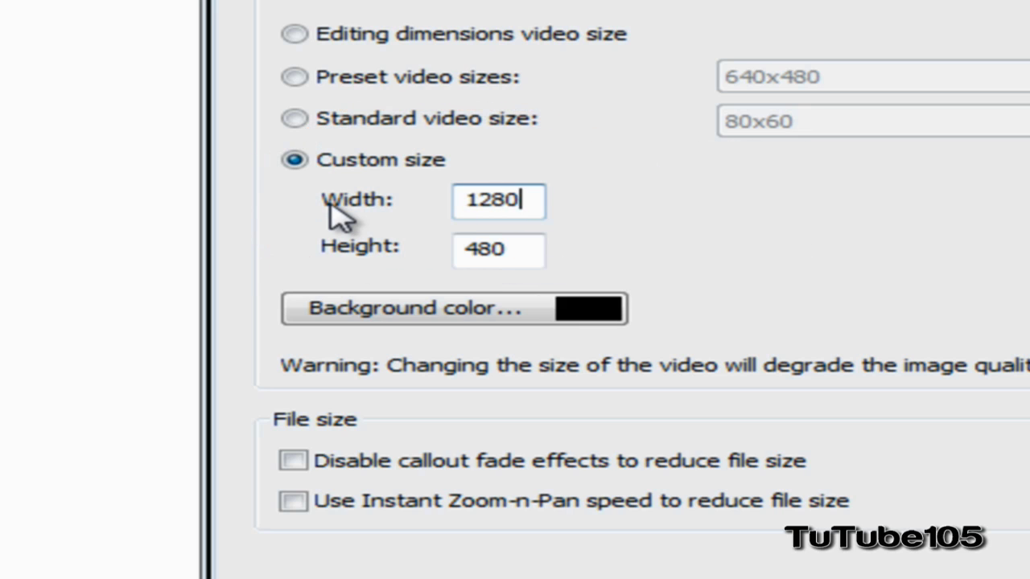
key("Tab")
type("1024")
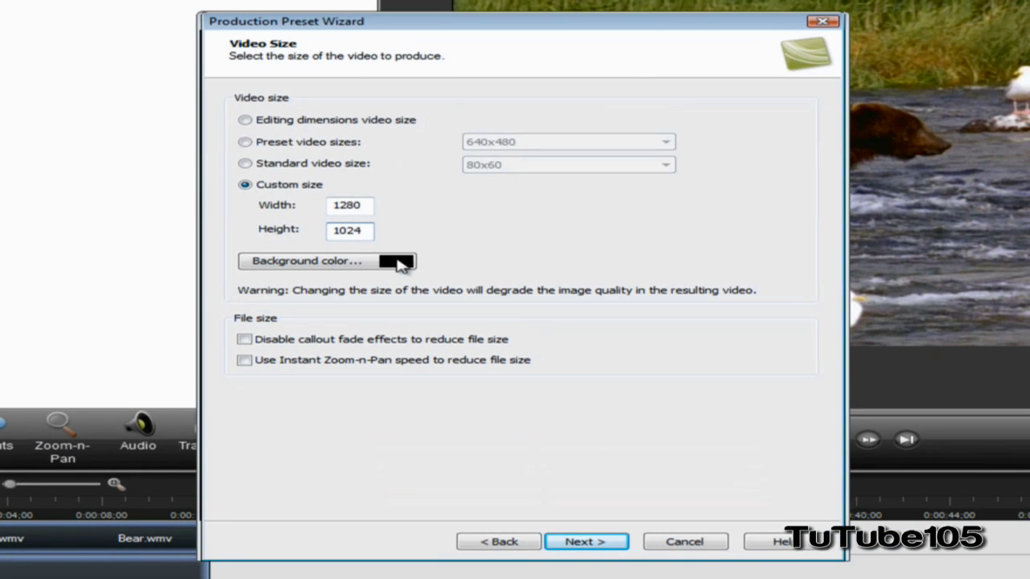
Step: Enable the watermark and set its image to WaterMark from Documents\TuTube\Pictures
left_click(582, 543)
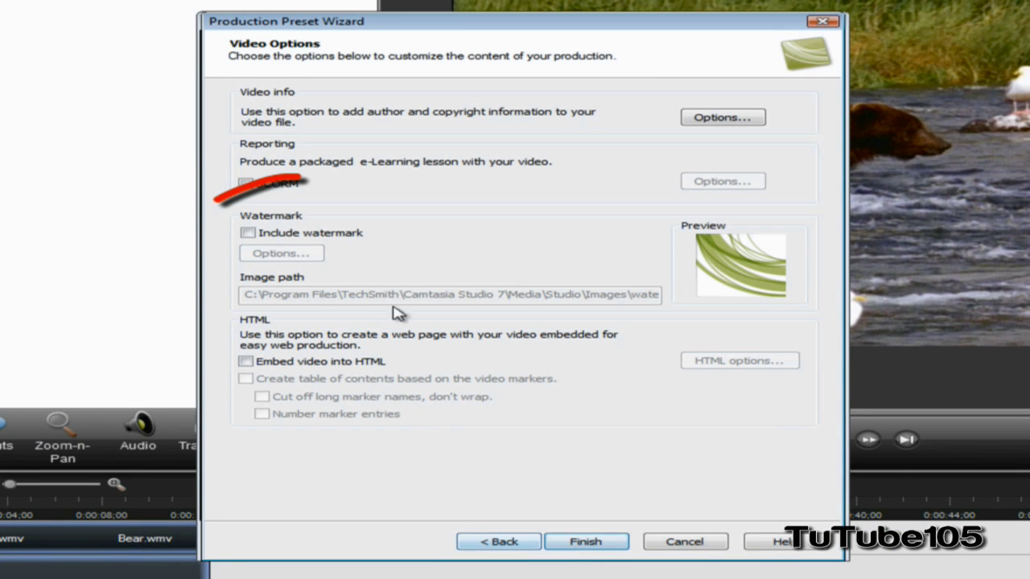
left_click(246, 232)
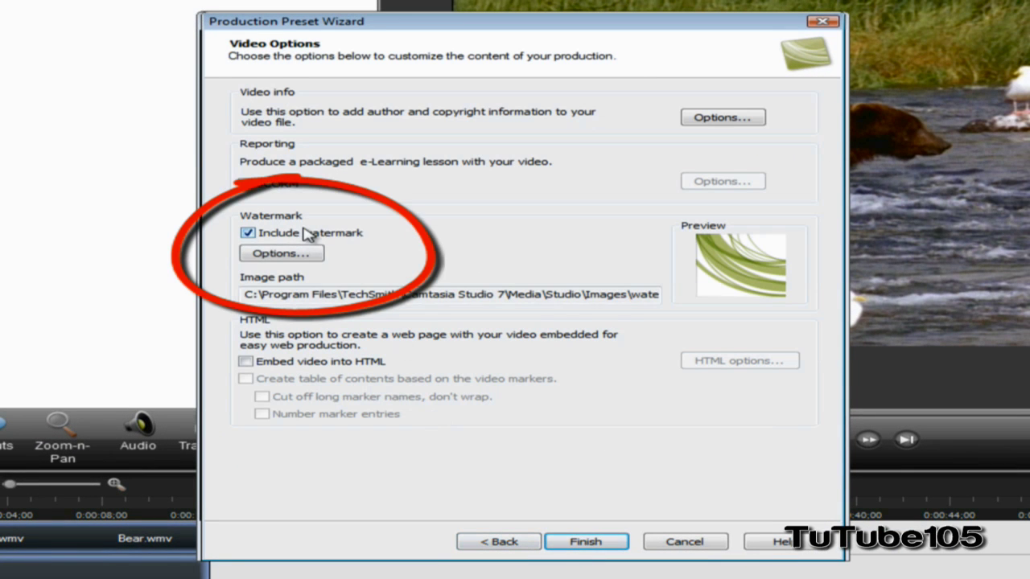
left_click(270, 253)
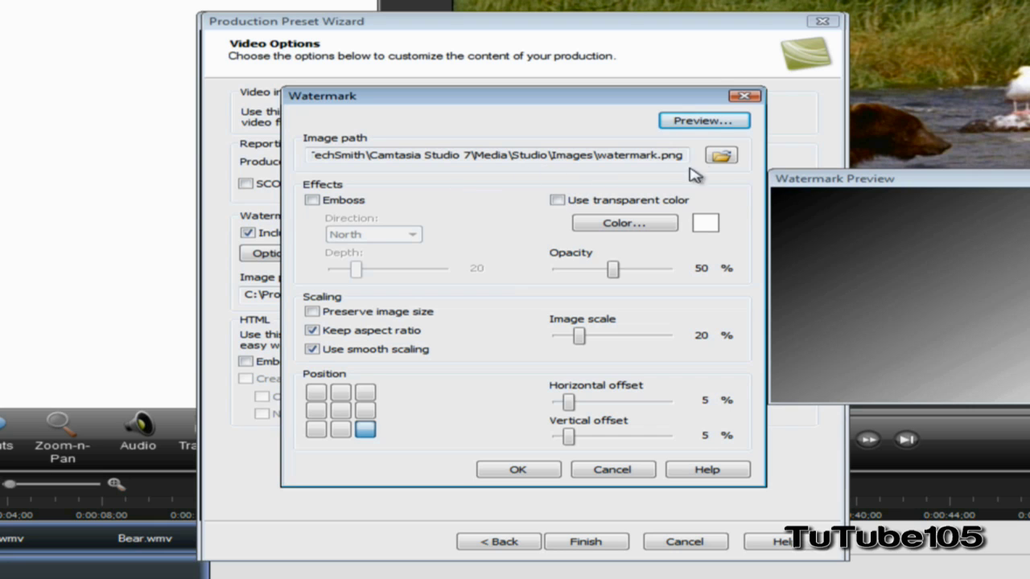
left_click(724, 158)
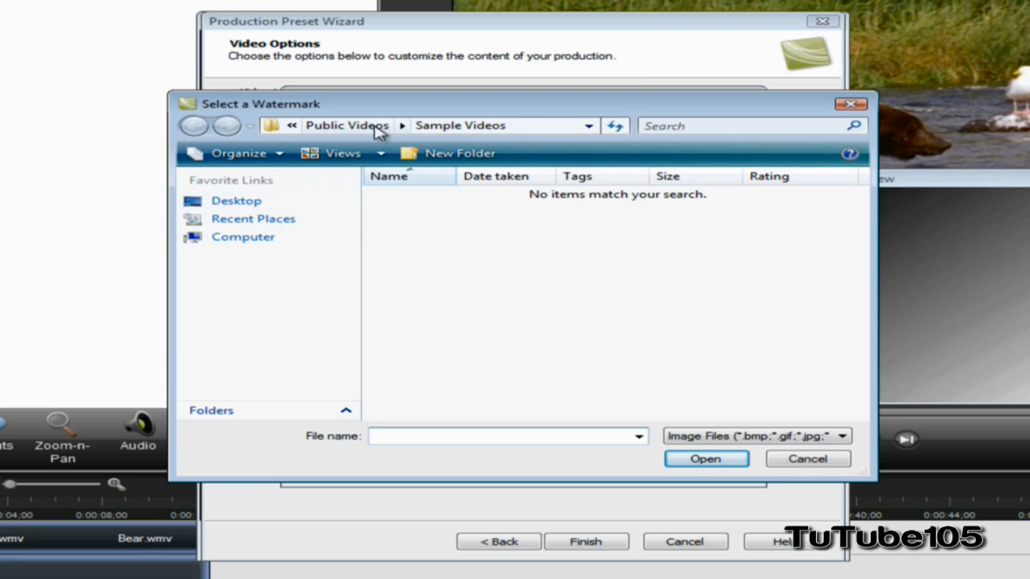
left_click(531, 126)
type("tut")
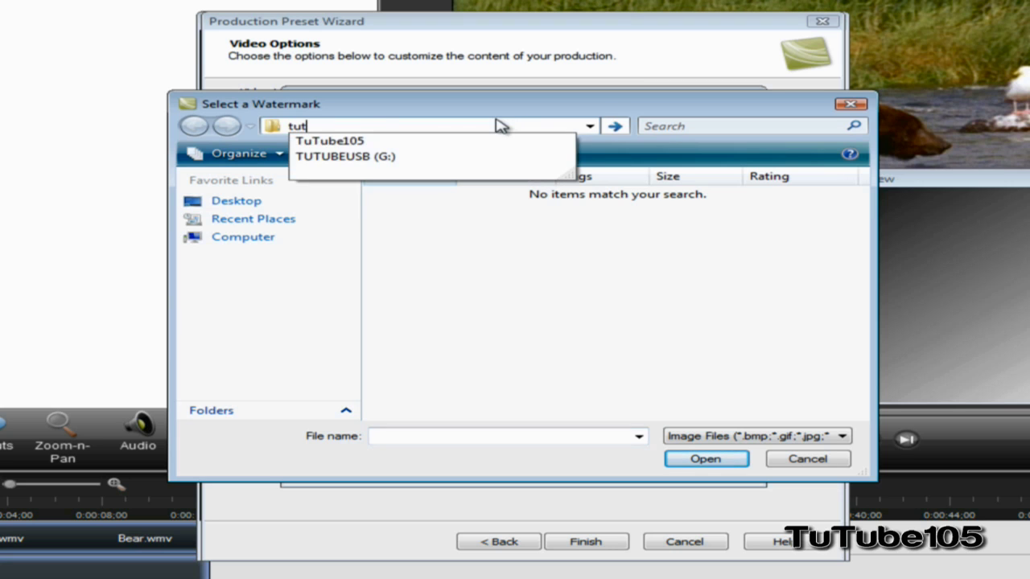
key("Return")
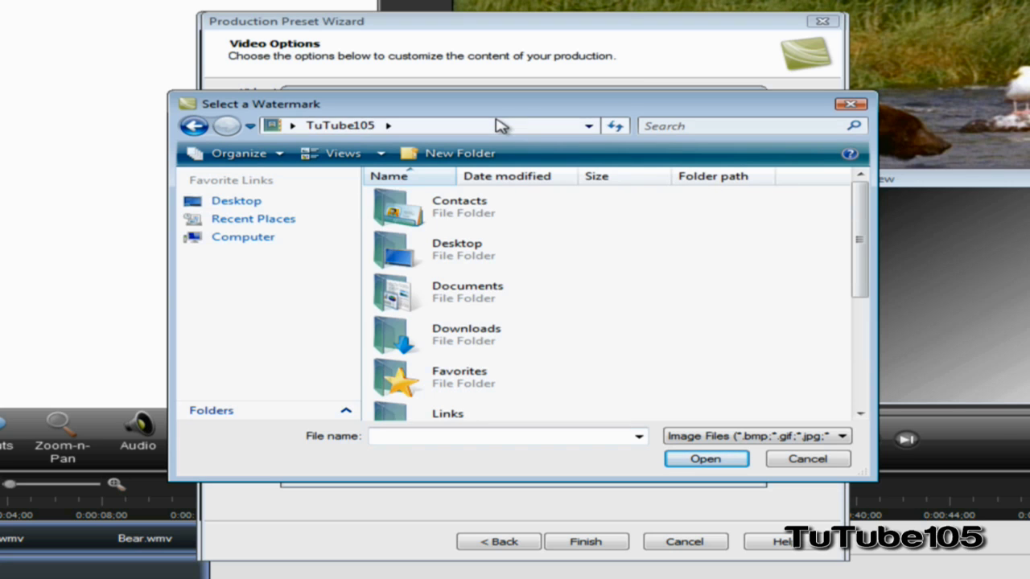
double_click(505, 302)
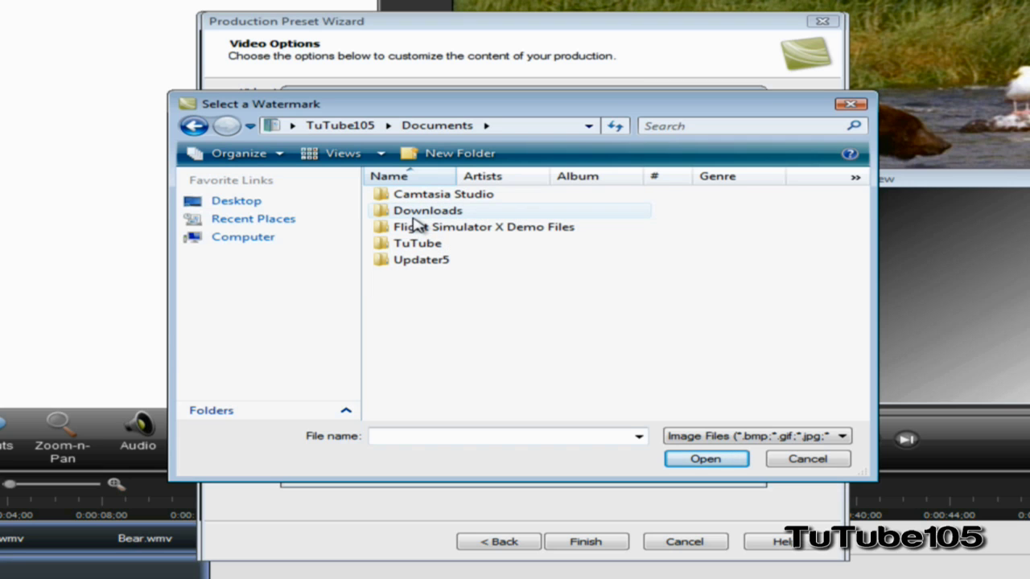
double_click(414, 243)
double_click(600, 229)
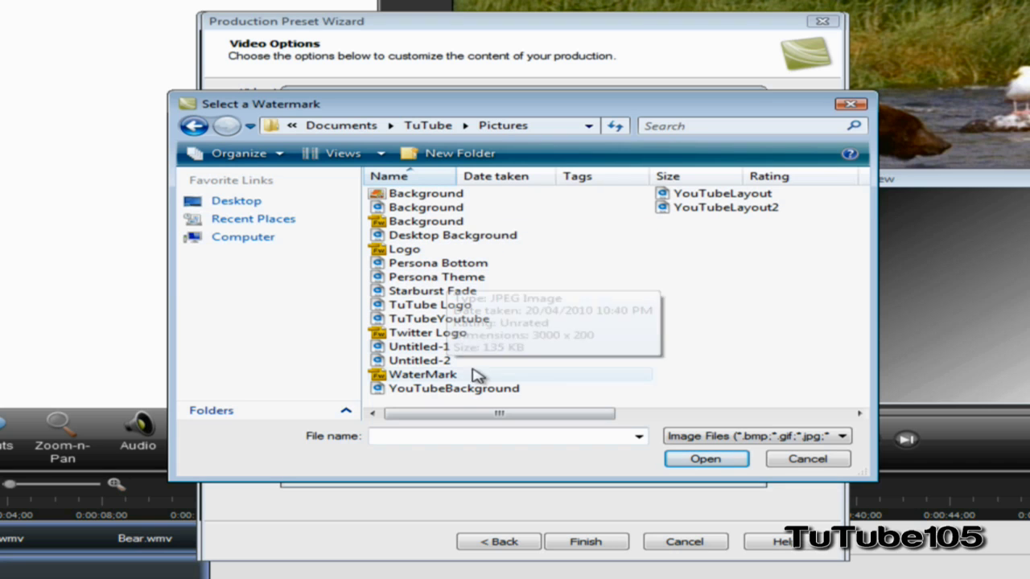
double_click(422, 374)
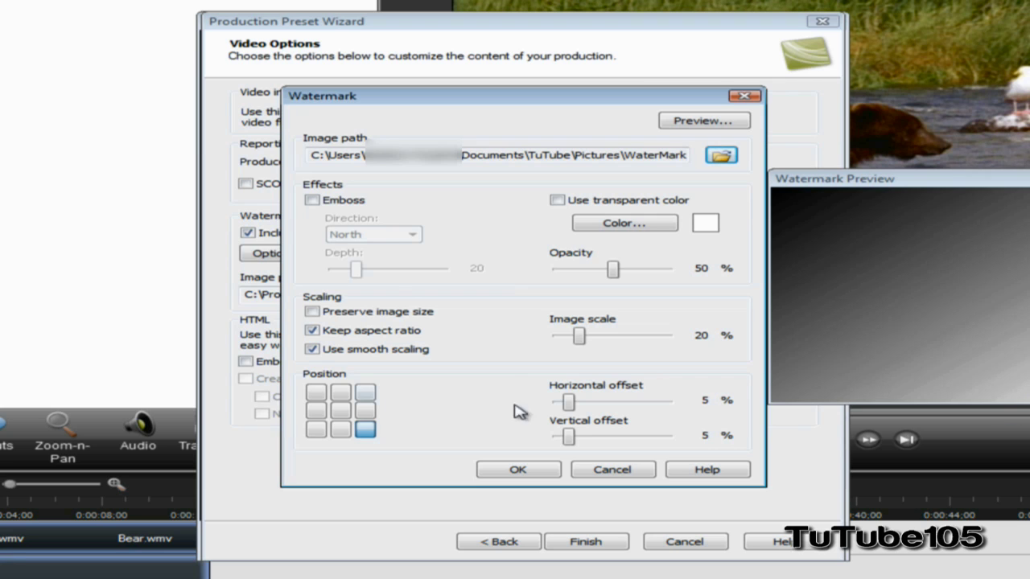
left_click(517, 469)
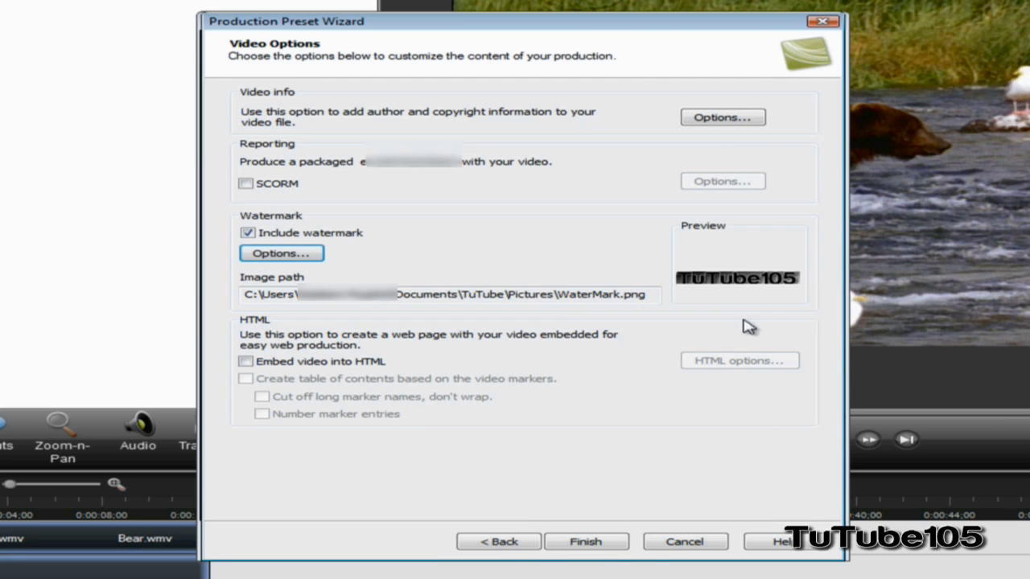
Step: Finish the preset, close the preset manager, and select YouTube HighDefinition in the Production Wizard
left_click(585, 541)
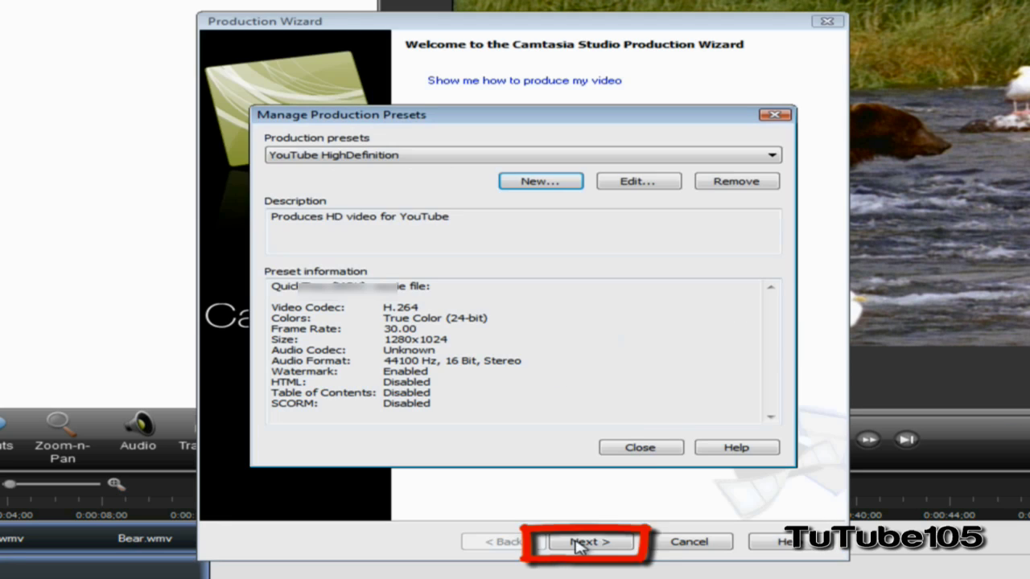
left_click(647, 449)
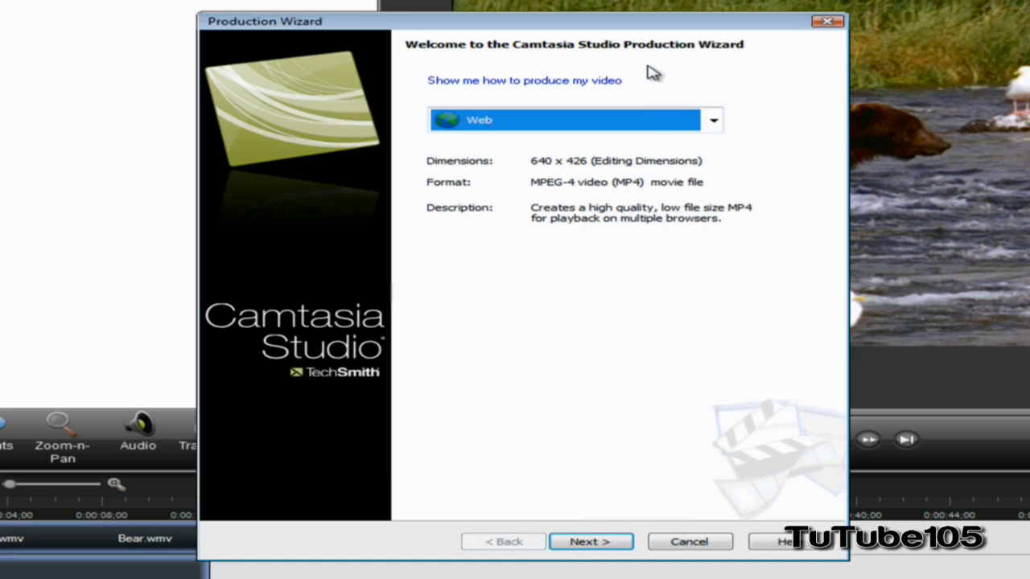
left_click(635, 121)
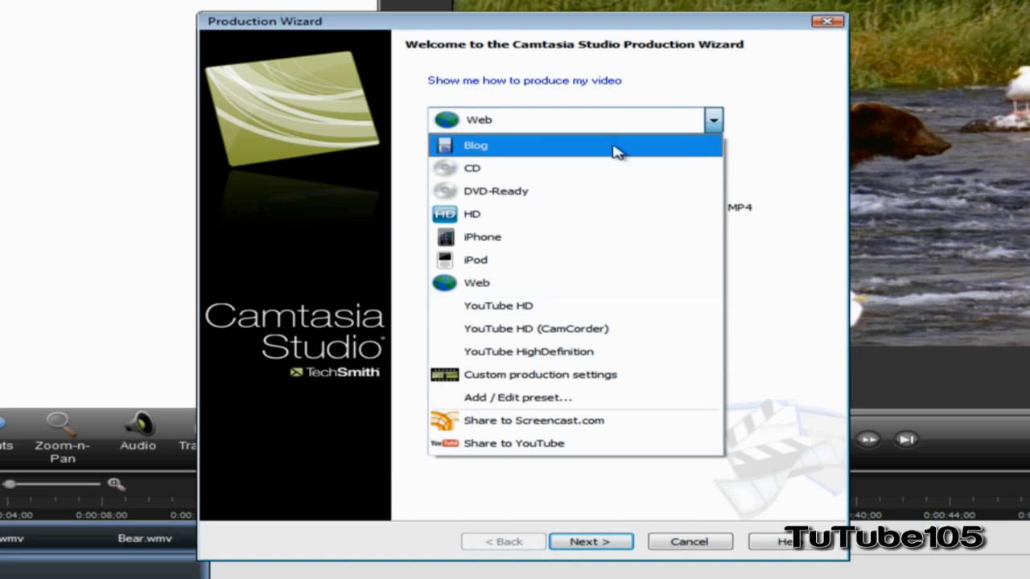
left_click(559, 355)
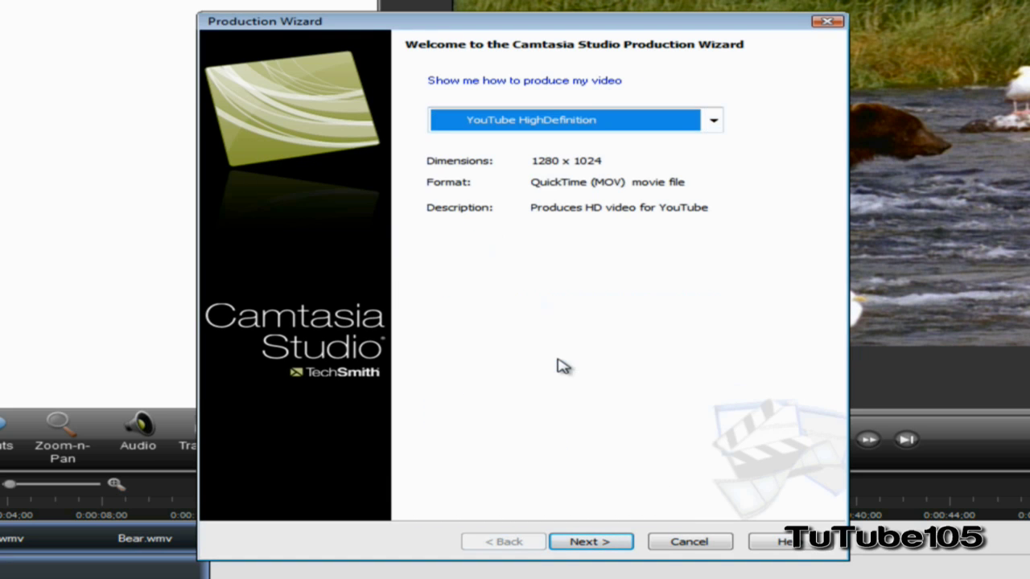